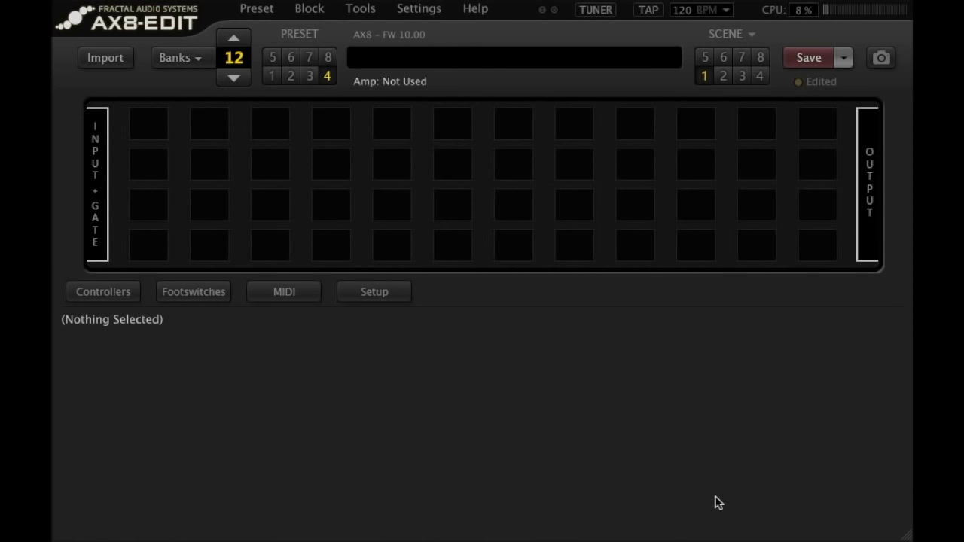
Fill row 3 of the empty preset 12 grid with shunts from input to output
click(801, 206)
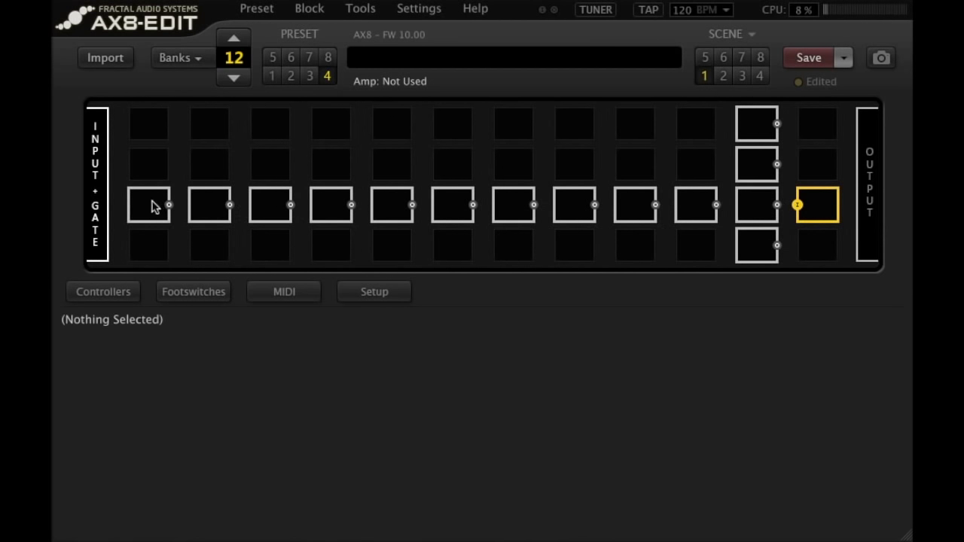
Place an Amp block in column 5 and set its model to Atomica High
right_click(395, 210)
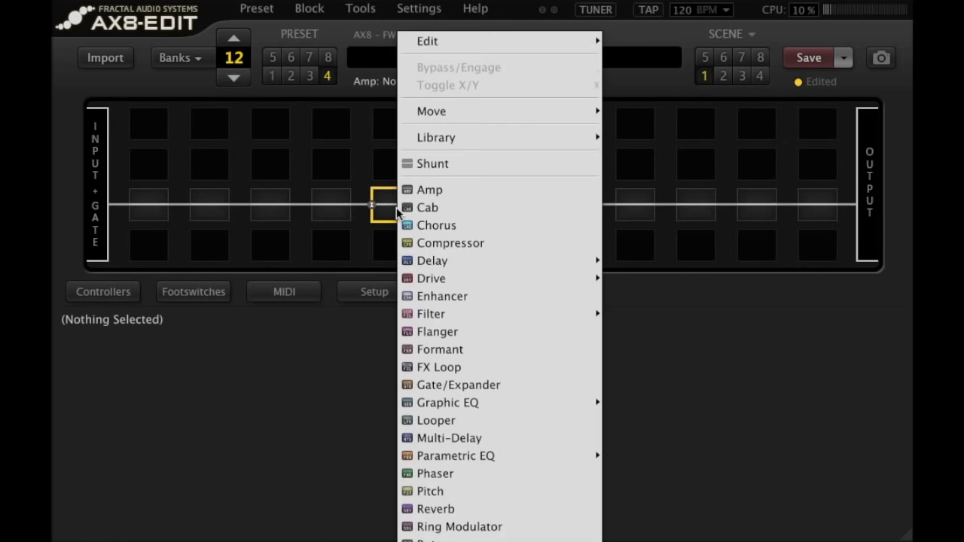
click(429, 191)
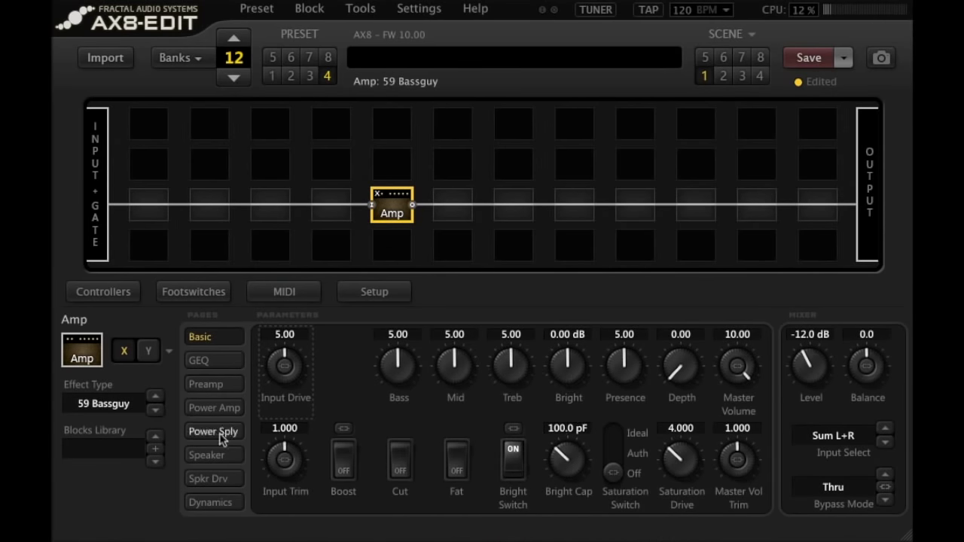
click(112, 408)
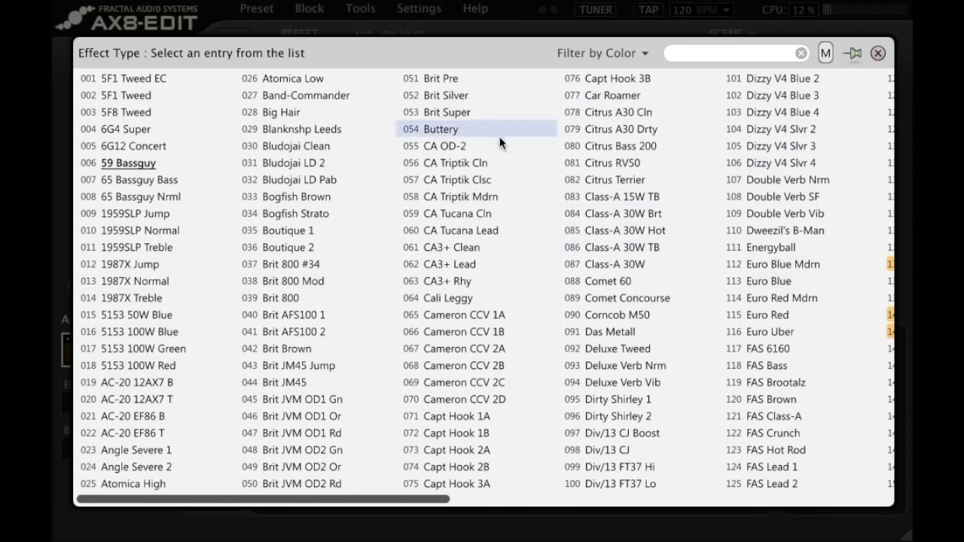
click(877, 53)
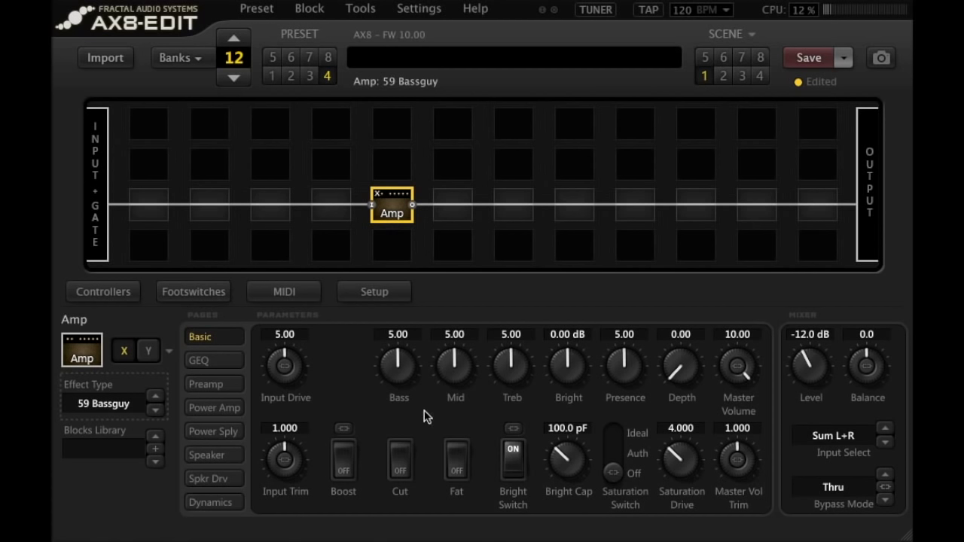
click(108, 407)
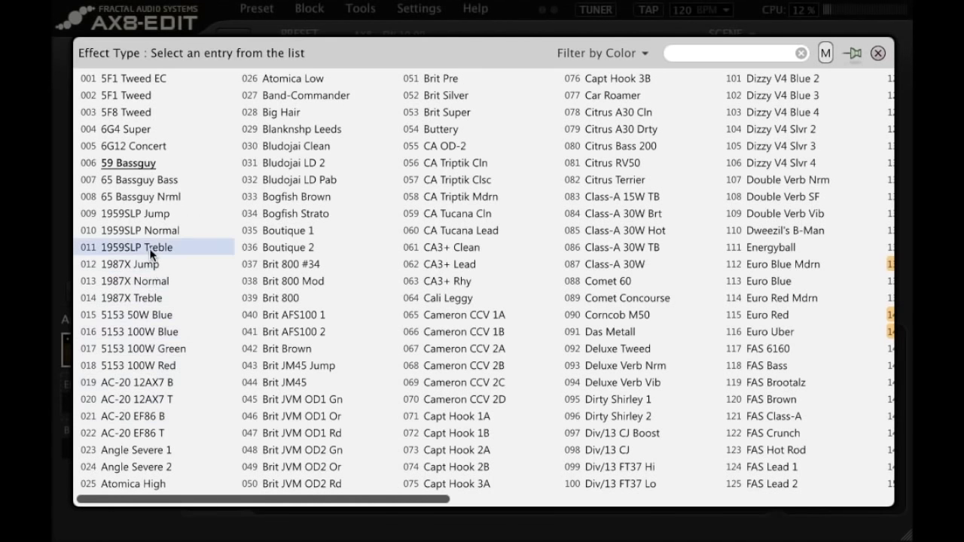
click(198, 482)
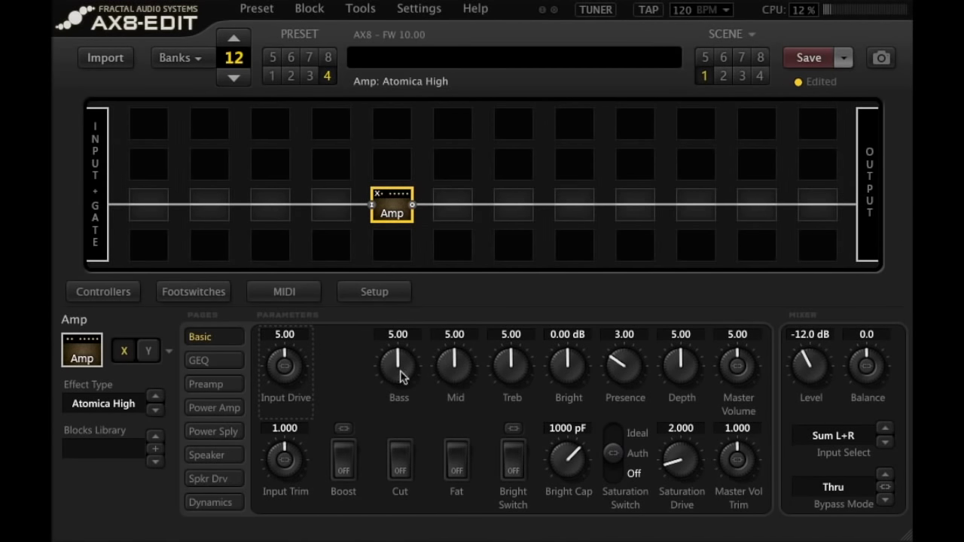
Set the amp's bass to 7.89, mid to 7.34 and treble to 5.39
drag(400, 374, 430, 284)
drag(456, 366, 457, 332)
drag(515, 363, 519, 348)
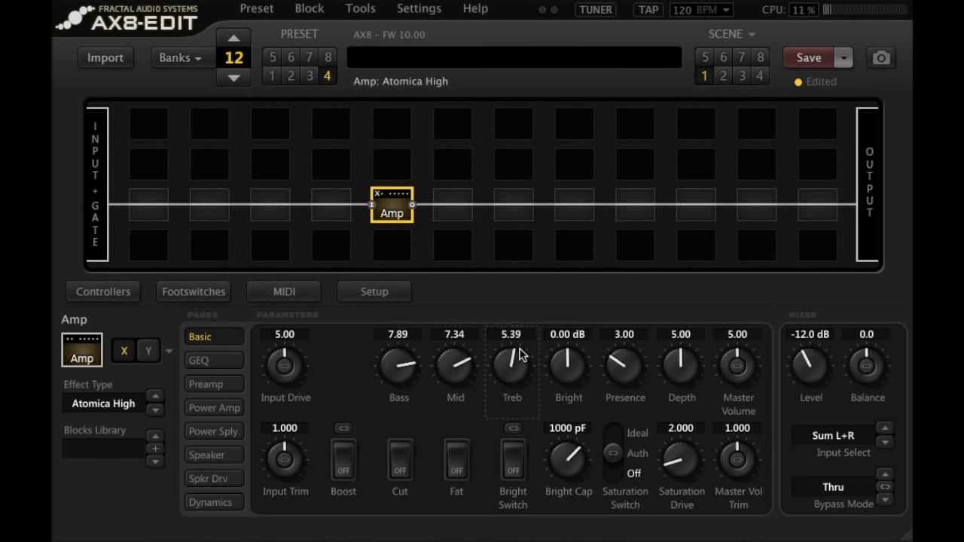
right_click(455, 215)
Add a Cab block after the amp using user cab U124: TN Mar412-V30 Blend 1
click(490, 210)
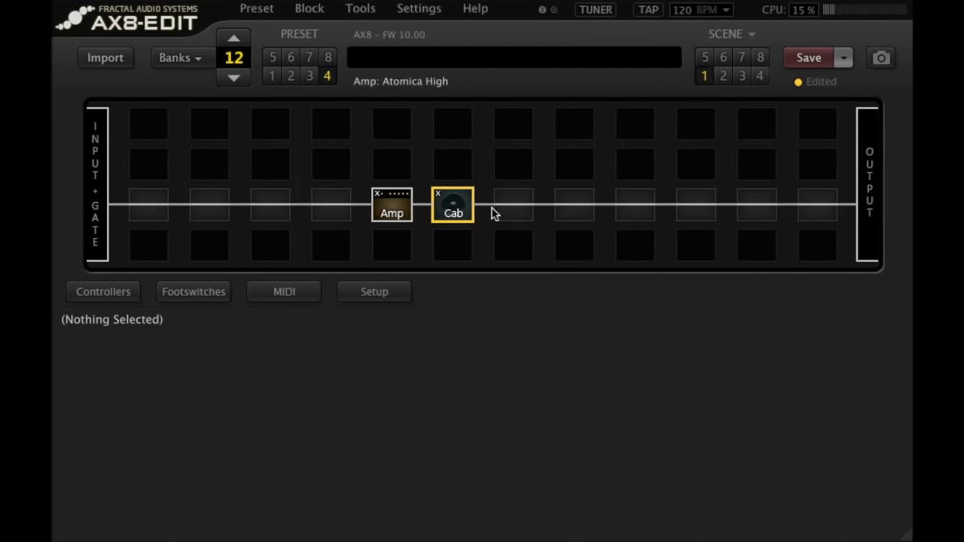
click(411, 371)
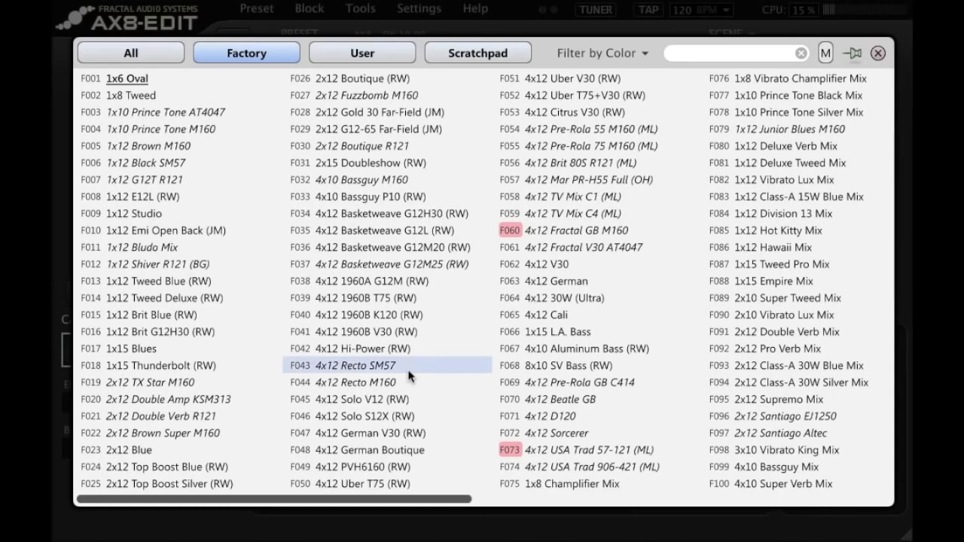
click(363, 56)
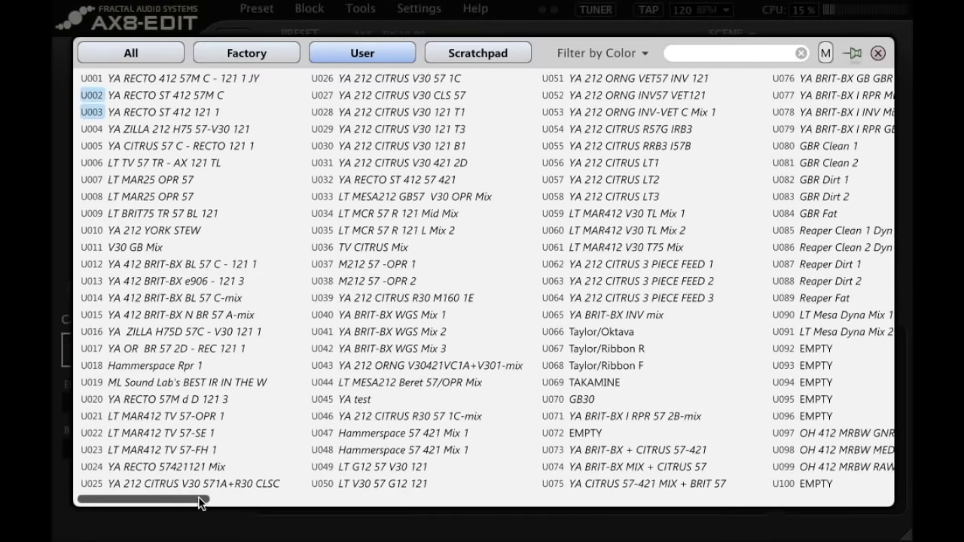
drag(201, 503, 348, 505)
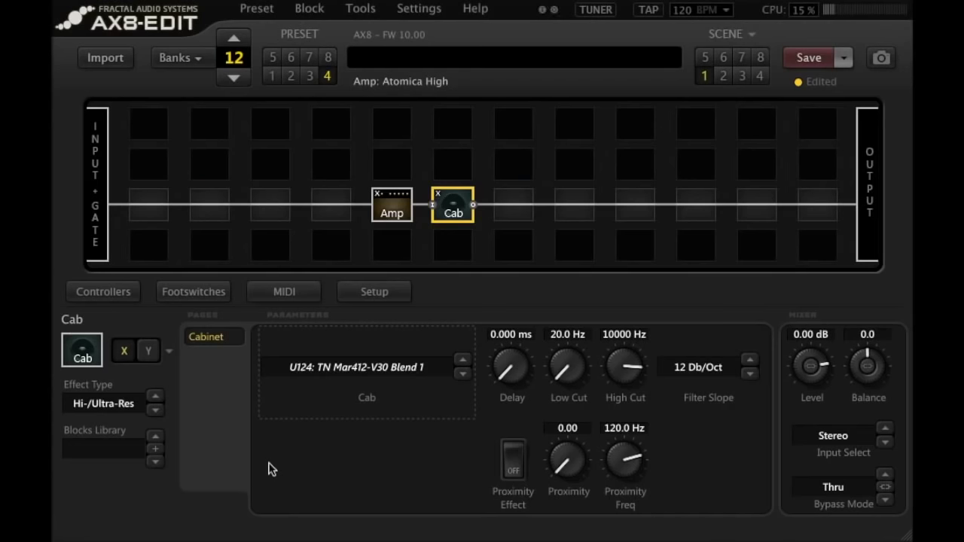
click(273, 467)
Set the cab's Low Cut to 80 Hz
double_click(568, 334)
text(8)
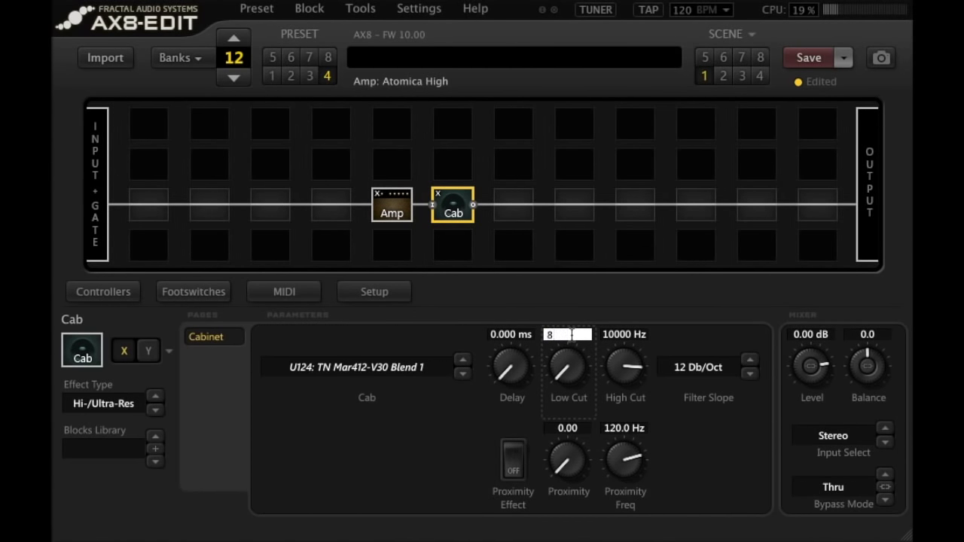
text(0)
key(Return)
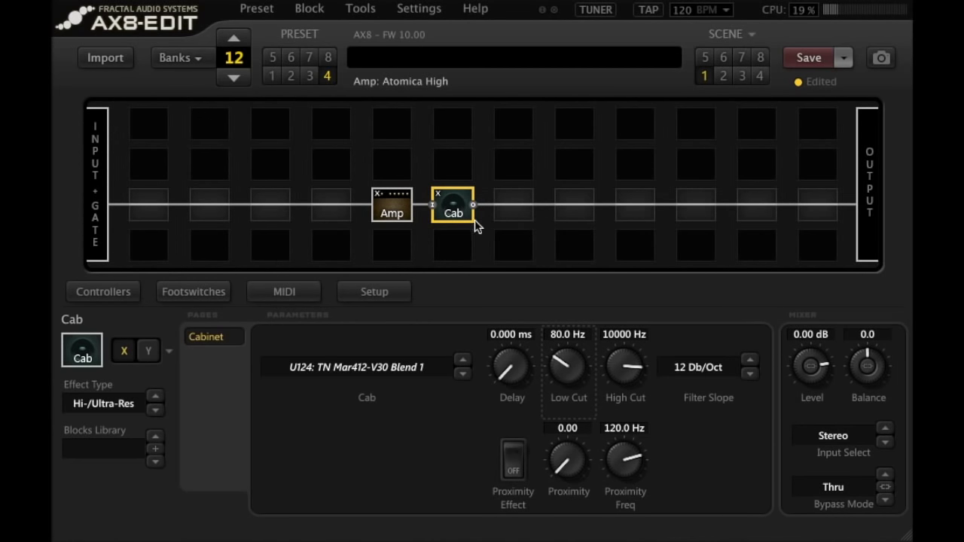
Save the Cab block to the Blocks Library as 'LT Fave Cab'
right_click(454, 209)
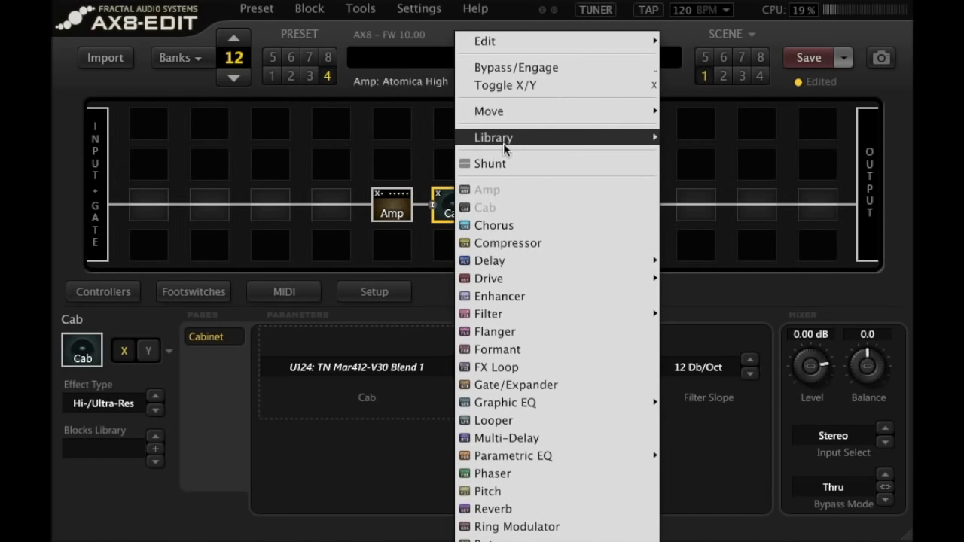
mouse_move(542, 140)
click(696, 139)
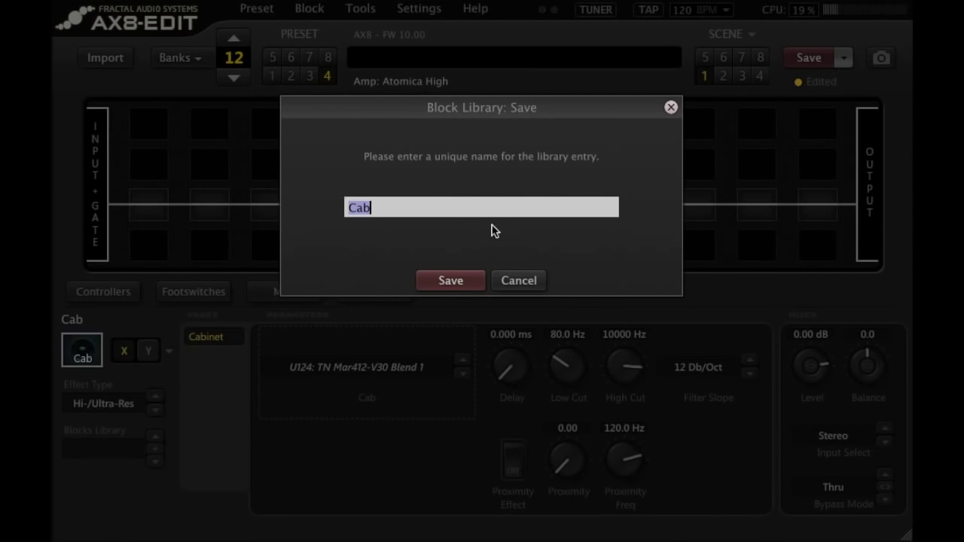
text(LT Fave Cab)
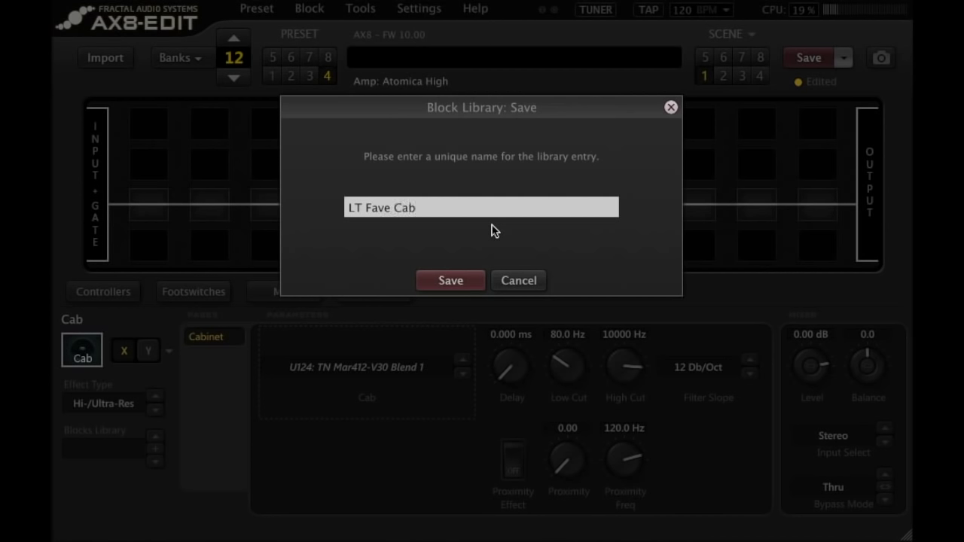
key(Return)
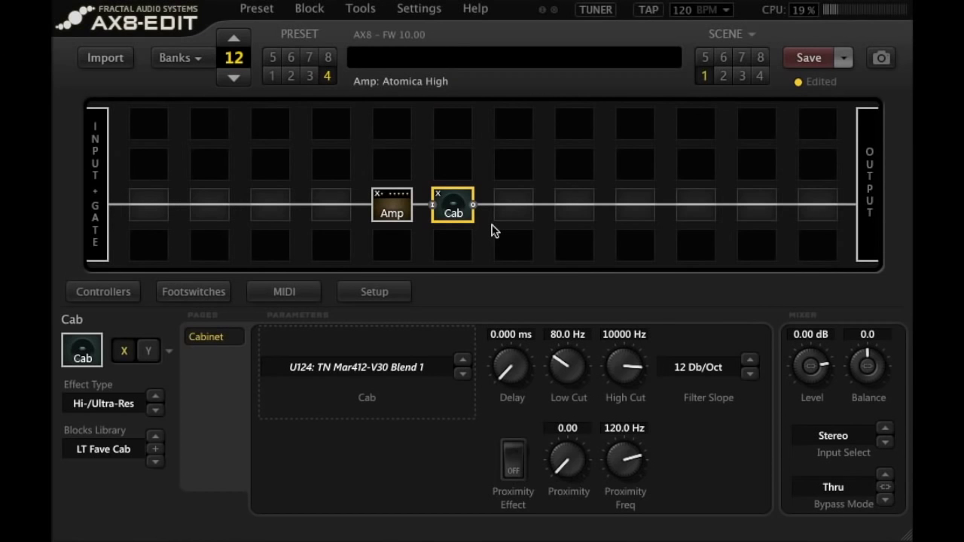
Save the Amp block to the Blocks Library as 'LT Atomica Fave'
click(391, 211)
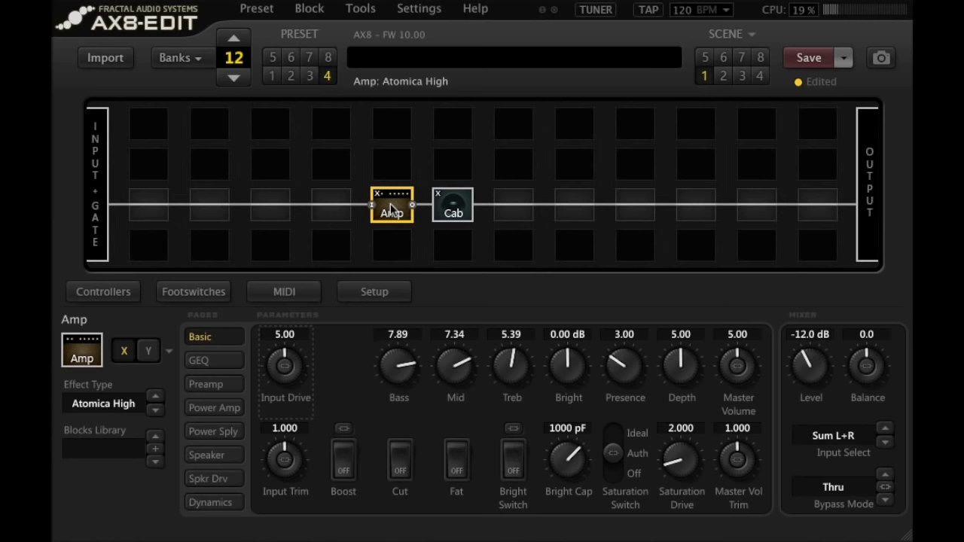
right_click(391, 210)
mouse_move(486, 140)
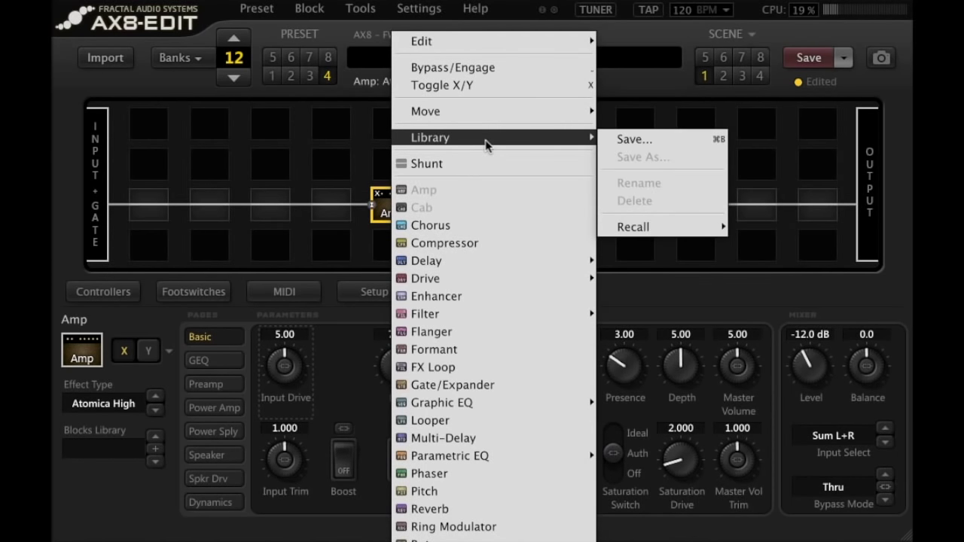
click(628, 142)
text(LT)
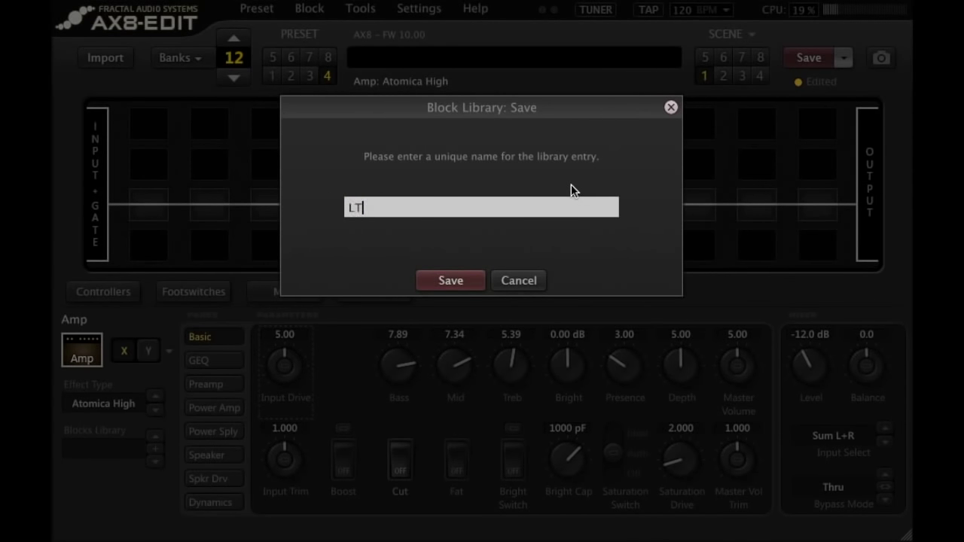
text( Atomica Fave)
key(Return)
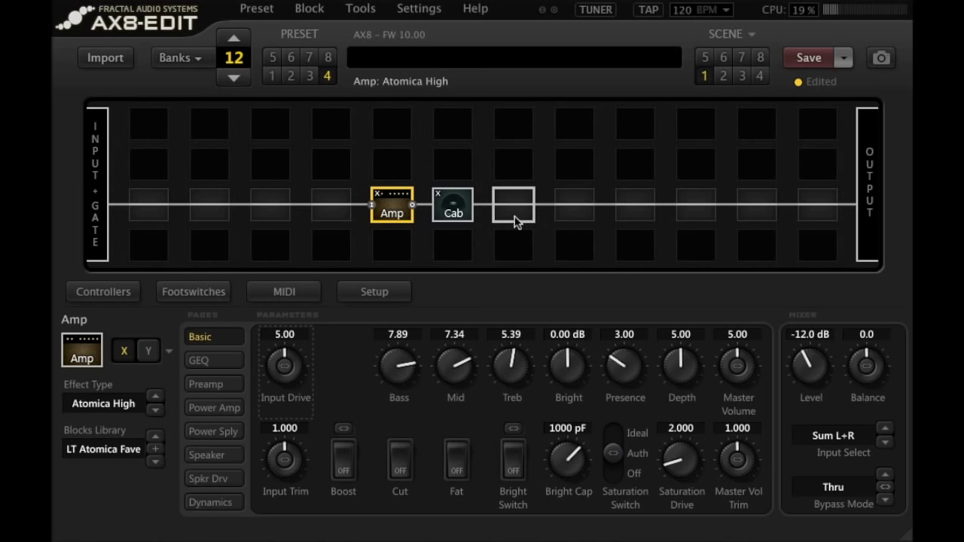
Load empty preset 3 and browse the saved Wah library entries for the column 5 cell
click(312, 76)
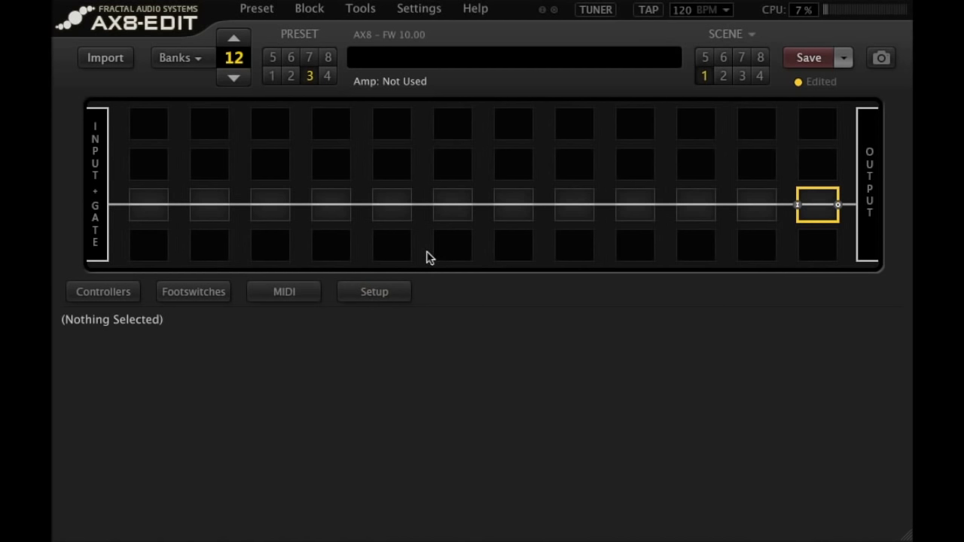
right_click(394, 217)
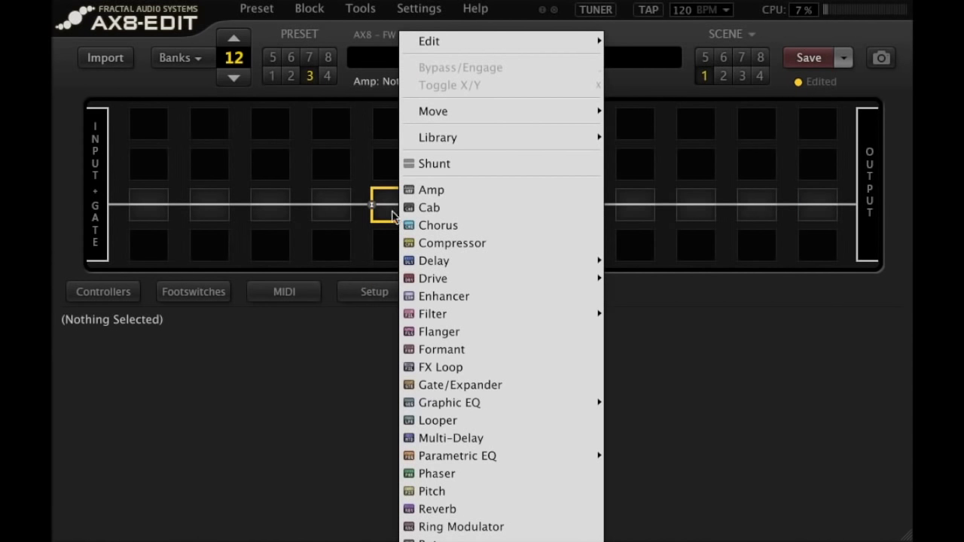
mouse_move(442, 143)
mouse_move(687, 229)
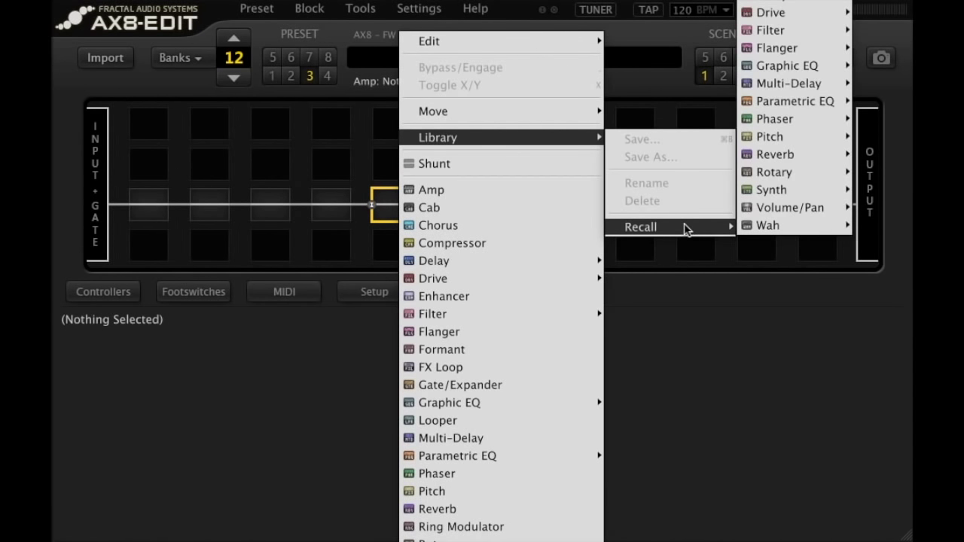
mouse_move(759, 230)
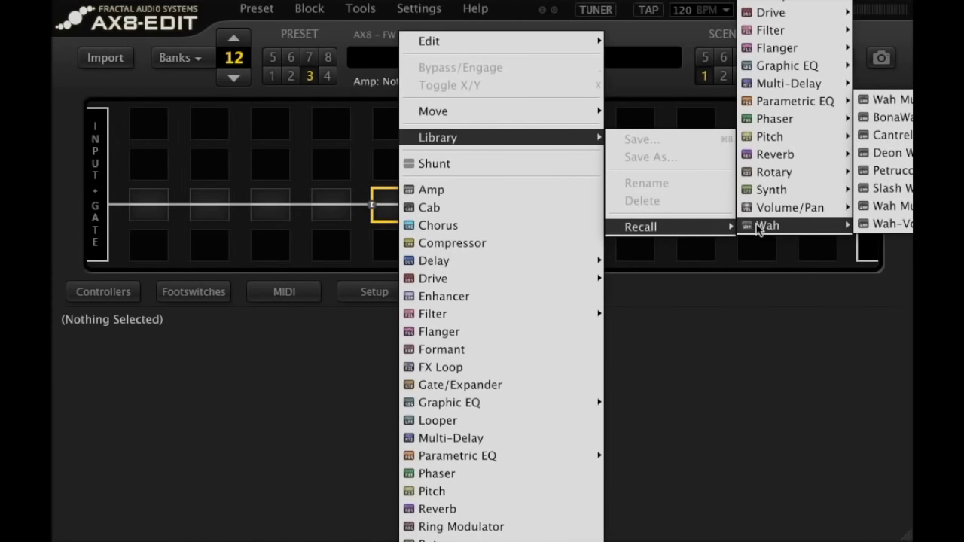
Recall the saved LT Atomica Fave amp into the column 5 cell
click(675, 305)
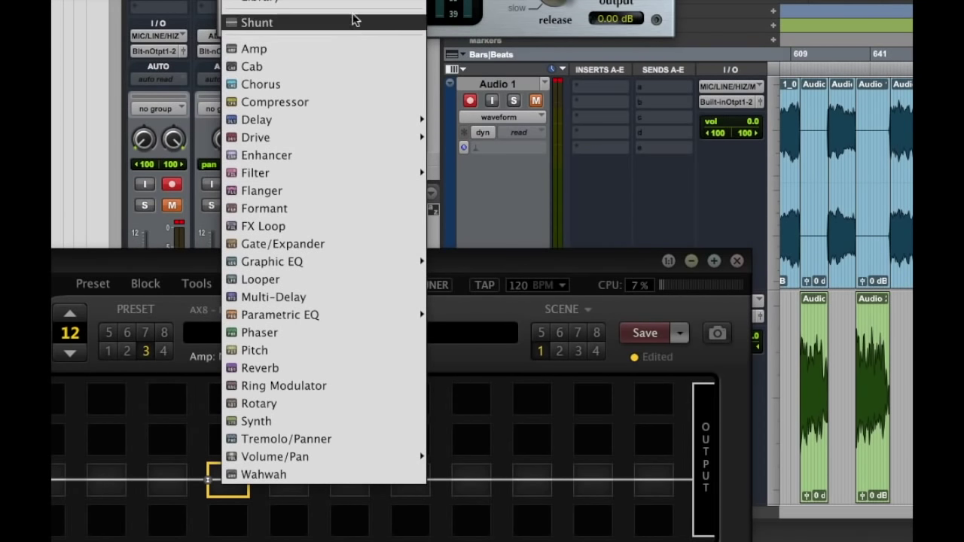
mouse_move(360, 4)
mouse_move(532, 84)
mouse_move(573, 89)
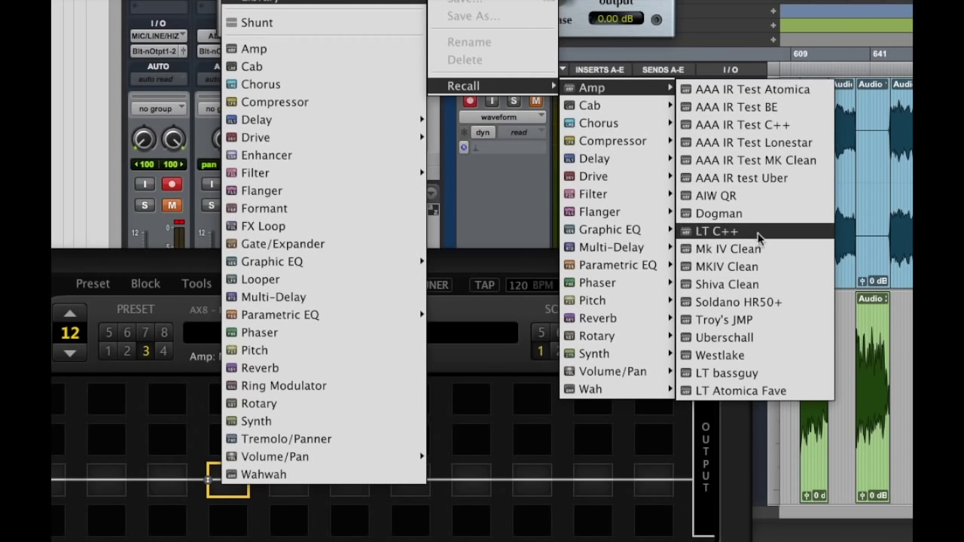
click(767, 392)
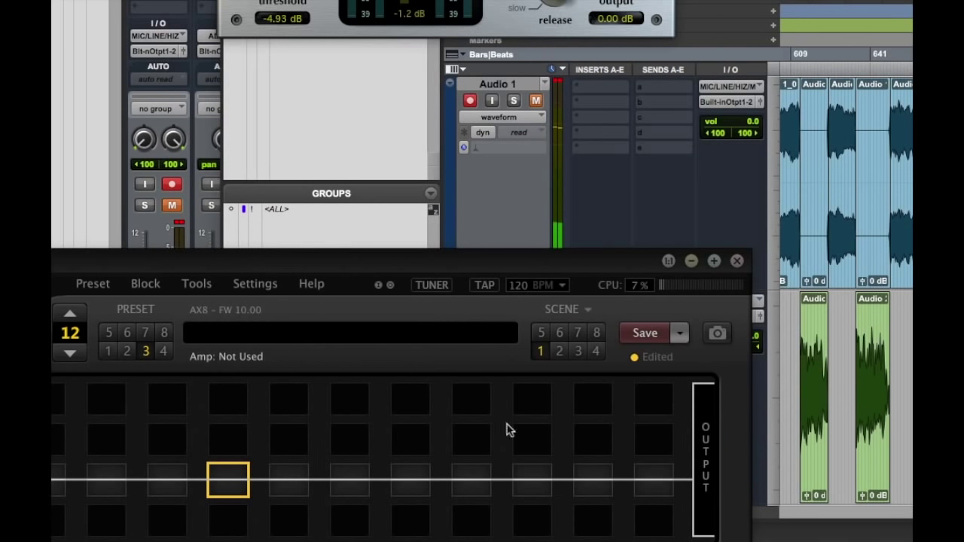
Recall LT Fave Cab into the slot after the amp and maximise the editor window
click(285, 490)
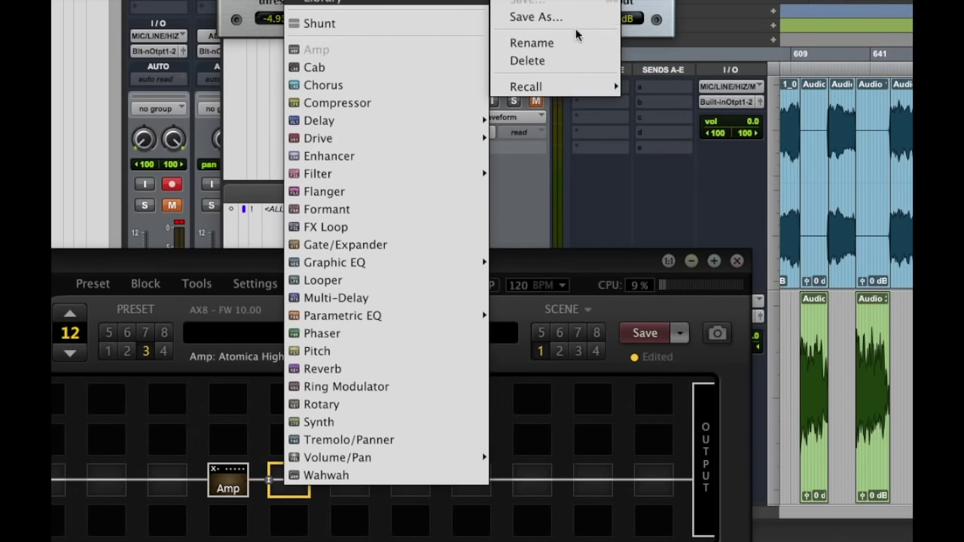
mouse_move(603, 87)
mouse_move(691, 106)
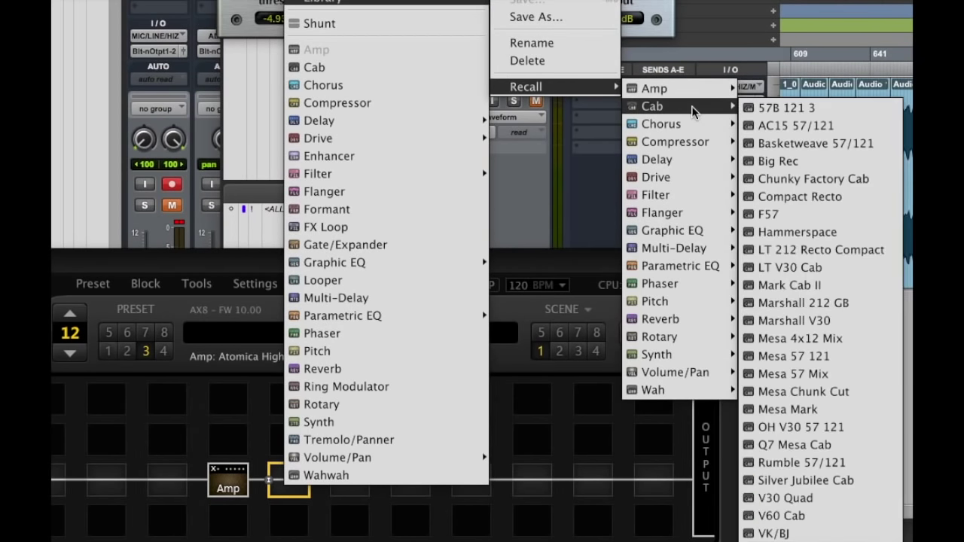
click(774, 533)
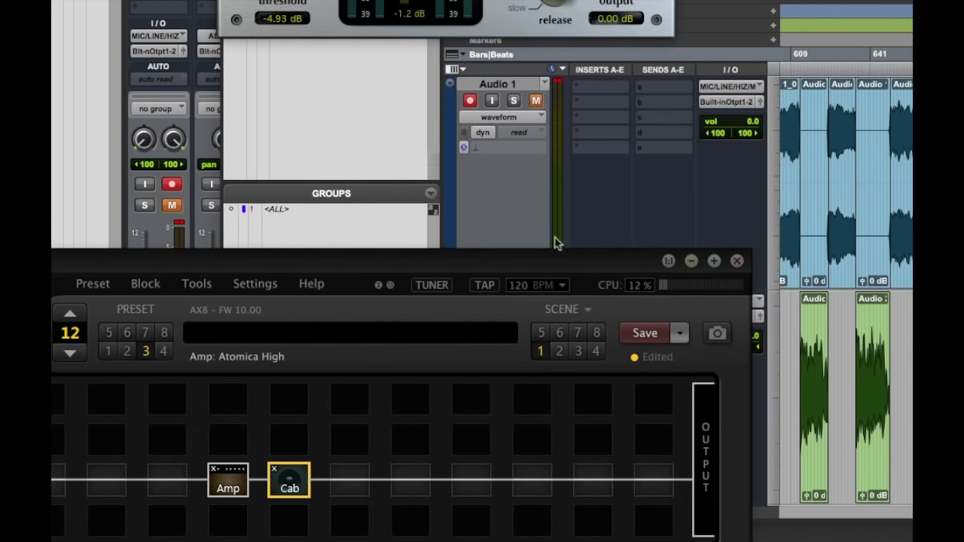
drag(517, 268, 671, 20)
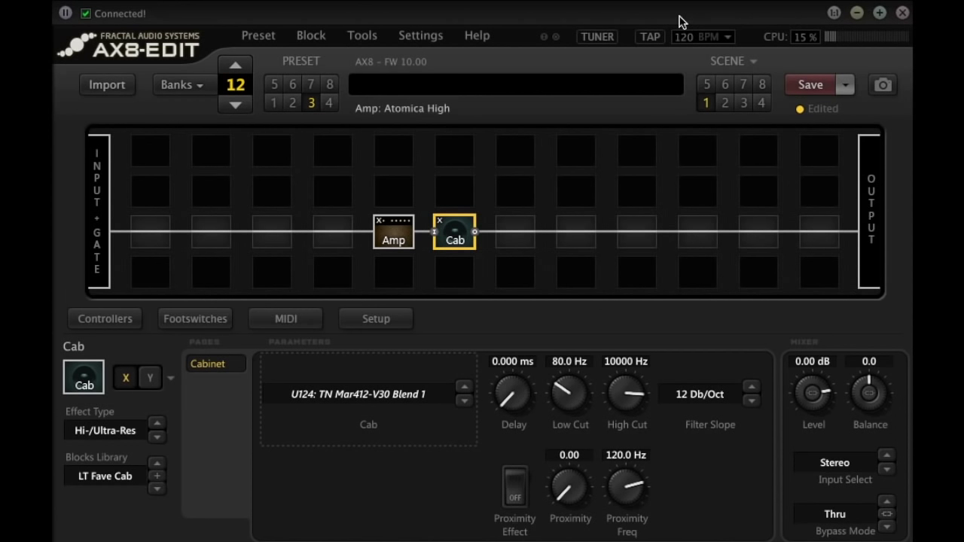
click(392, 230)
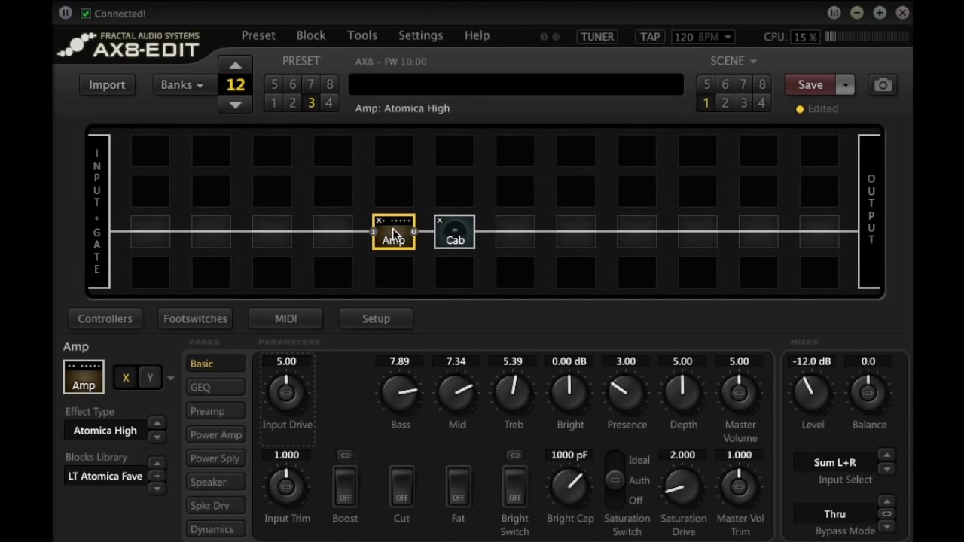
click(113, 477)
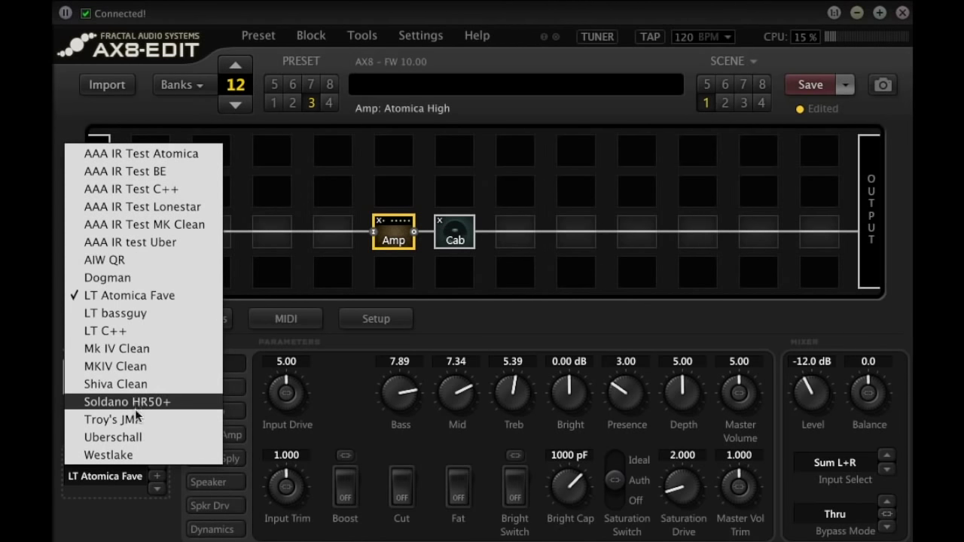
click(137, 517)
click(450, 241)
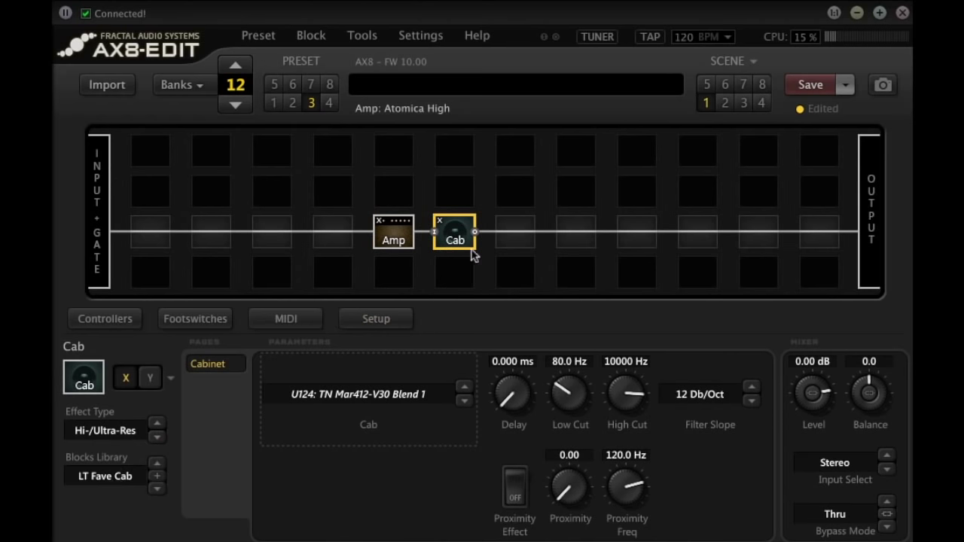
click(114, 478)
click(453, 317)
Add Delay 1 after the Cab with the Deon Lead library settings (2290 w/ Mod, 1/4, 30% mix)
right_click(523, 240)
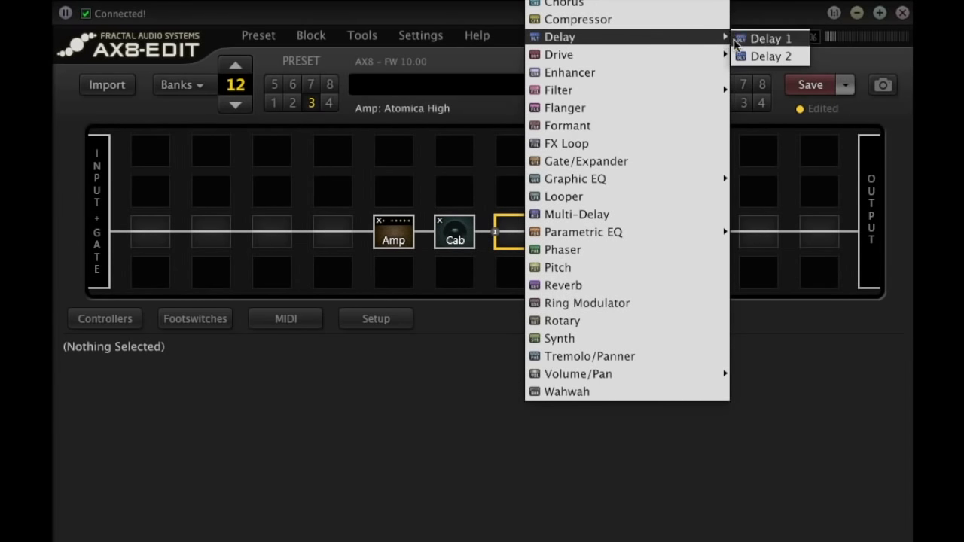
click(742, 39)
click(136, 474)
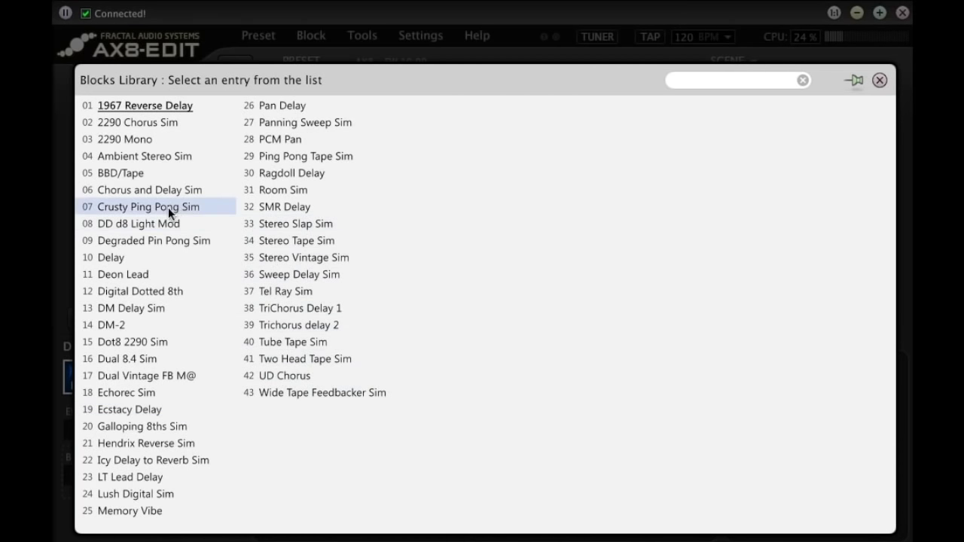
click(160, 275)
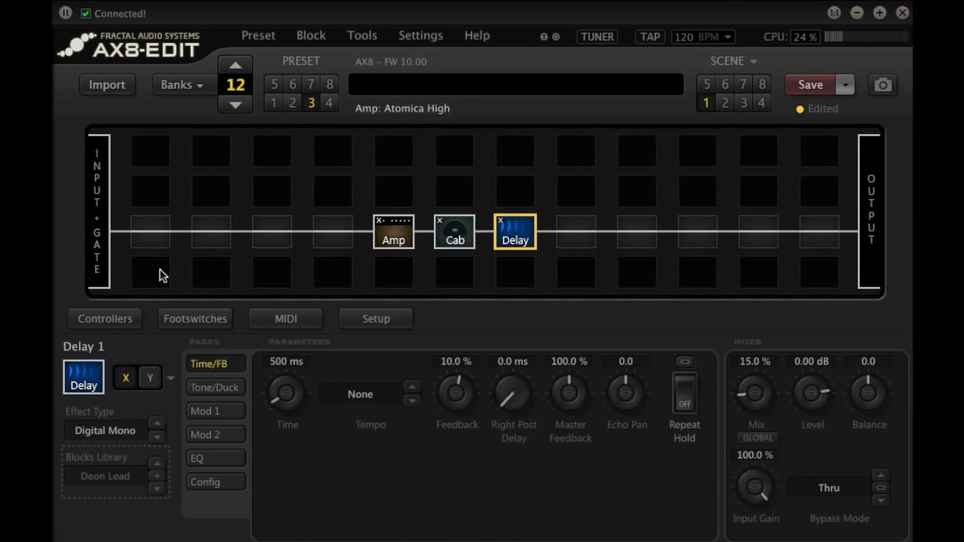
click(517, 241)
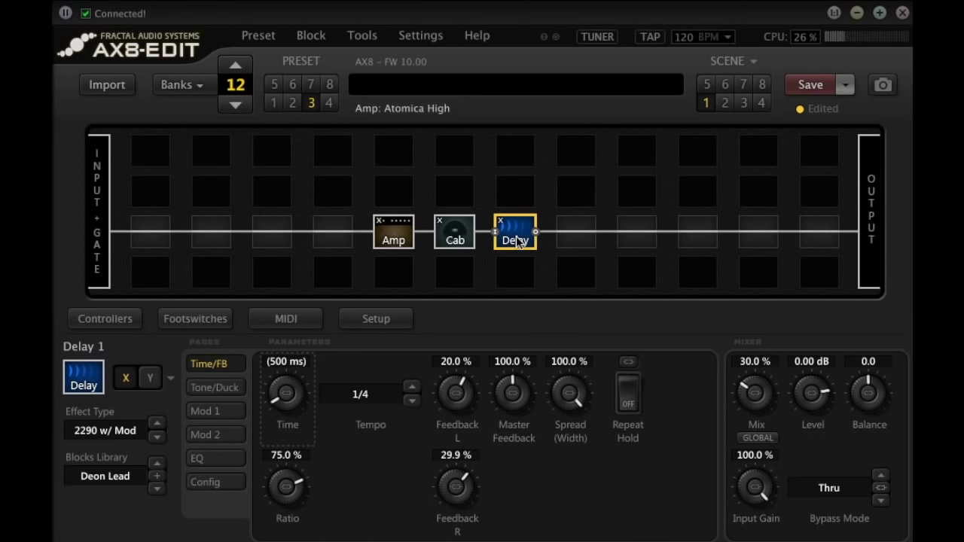
Add Drive 1 before the Amp with the Workhorse library entry (FET Boost, Drive 2.00, Tone 8.00)
double_click(333, 235)
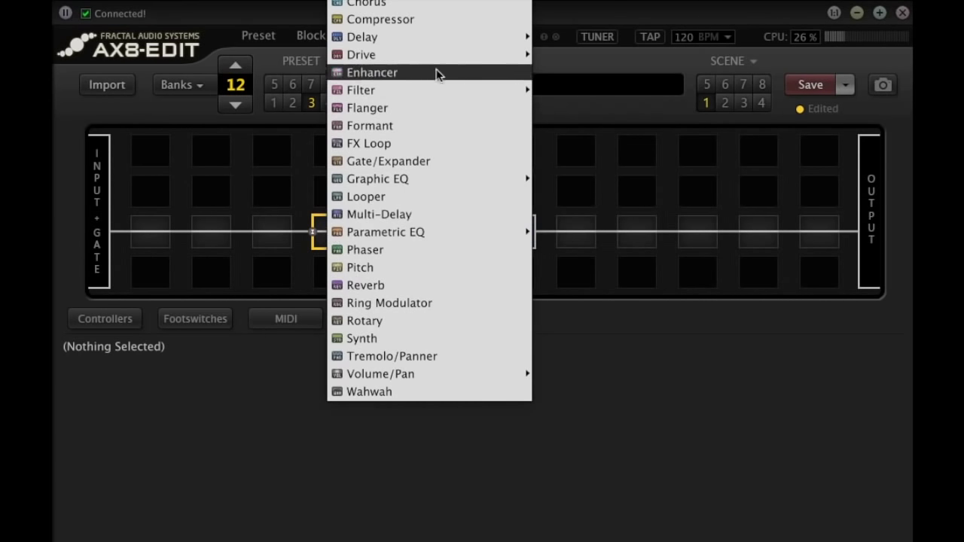
click(574, 58)
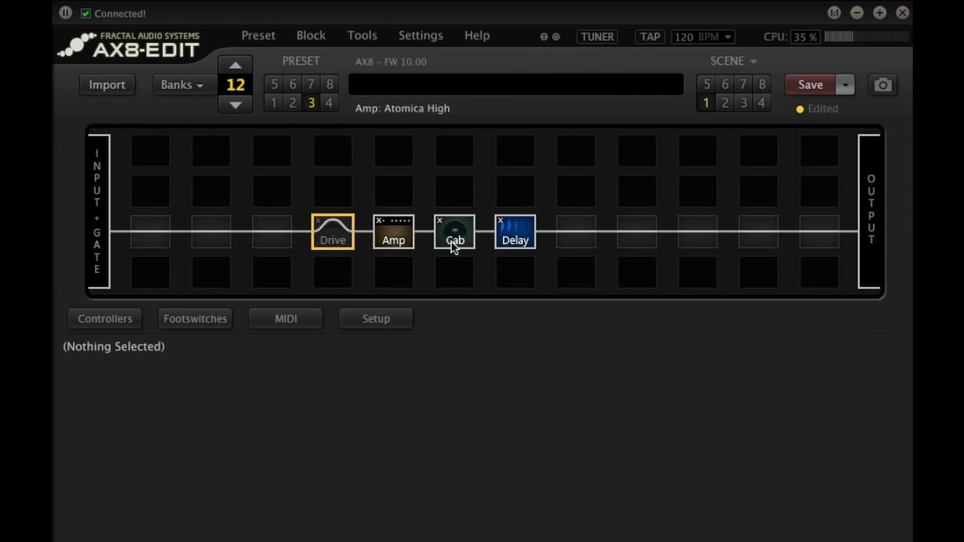
click(139, 481)
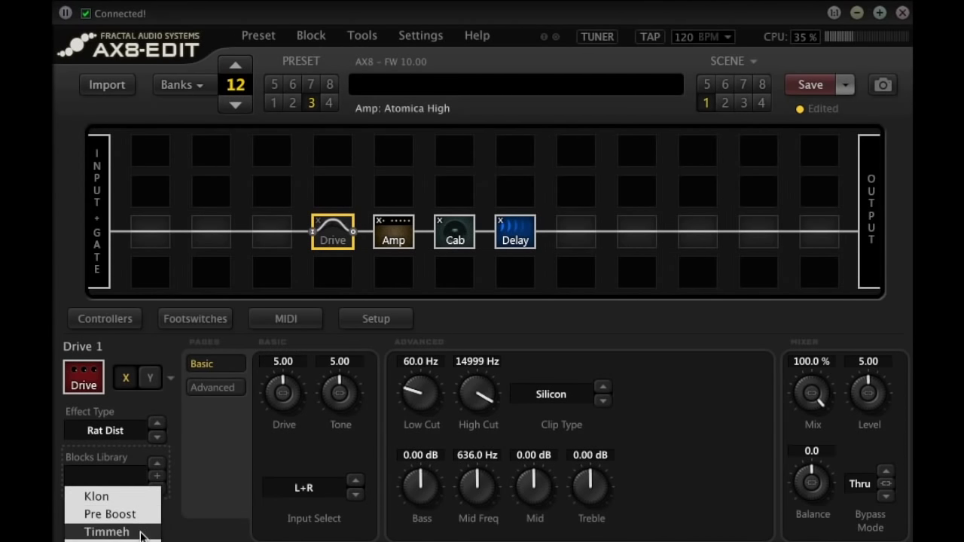
drag(334, 20, 340, 0)
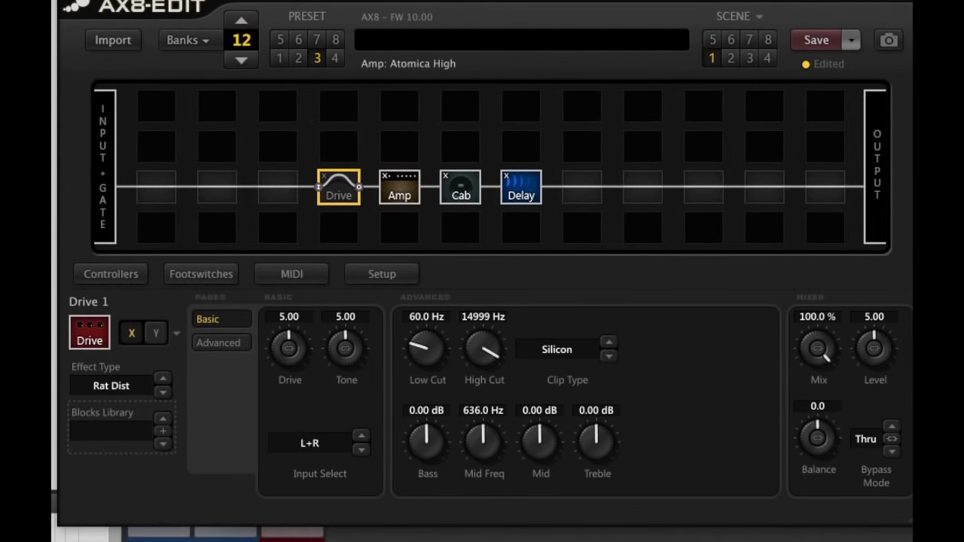
click(134, 432)
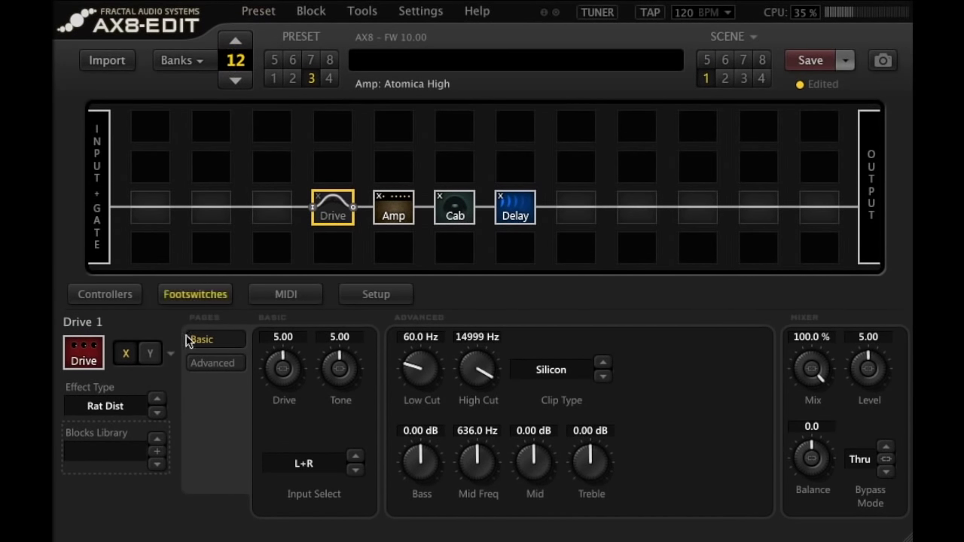
click(125, 458)
click(148, 525)
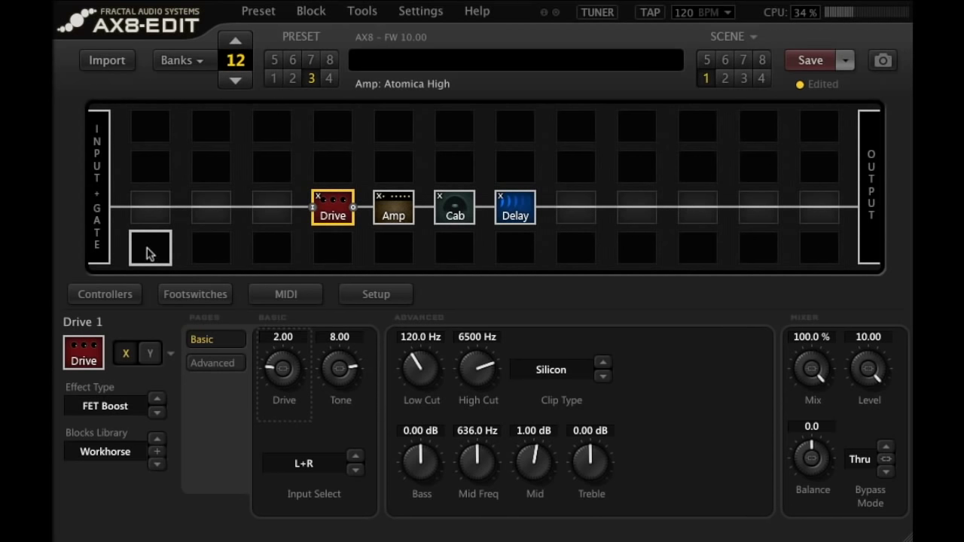
Switch the Amp block's model from Atomica High to Cameron CCV 2D
click(393, 214)
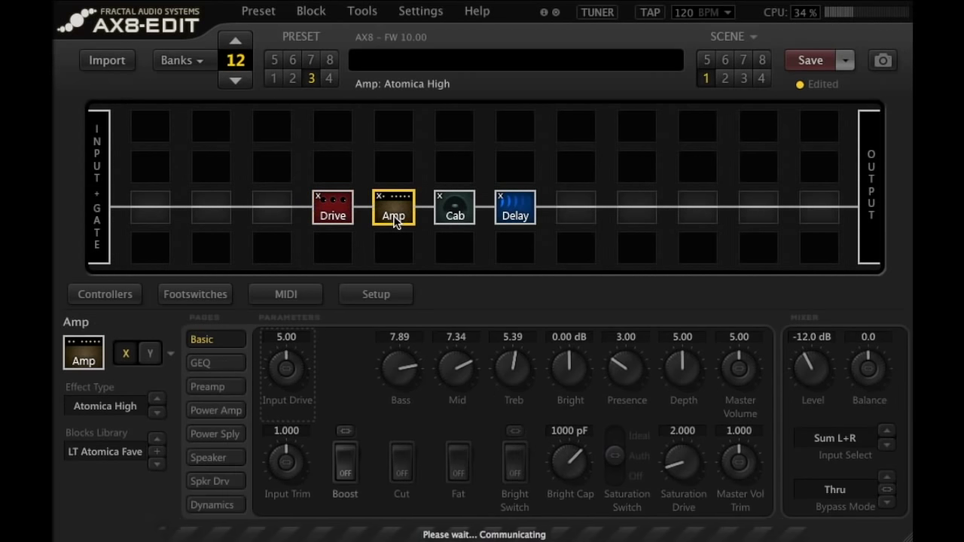
click(127, 410)
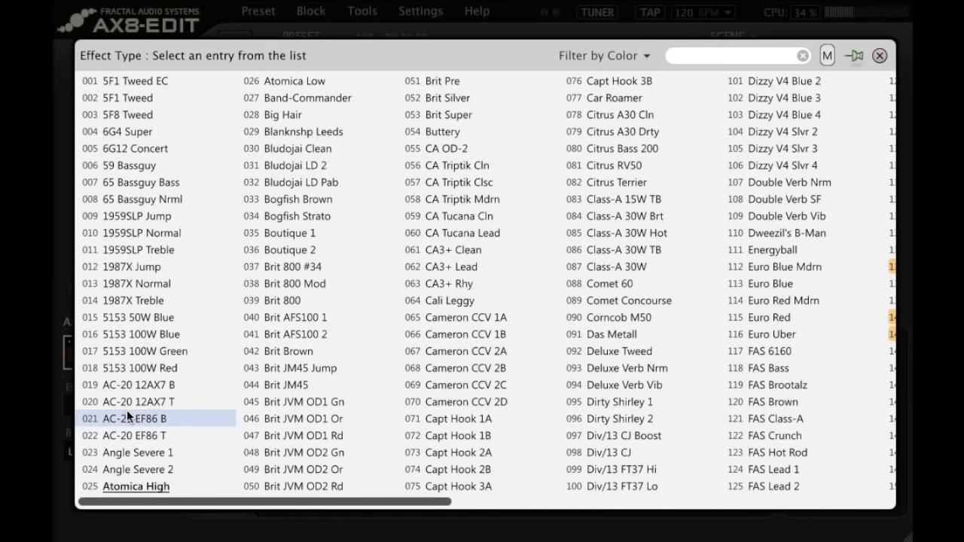
click(505, 400)
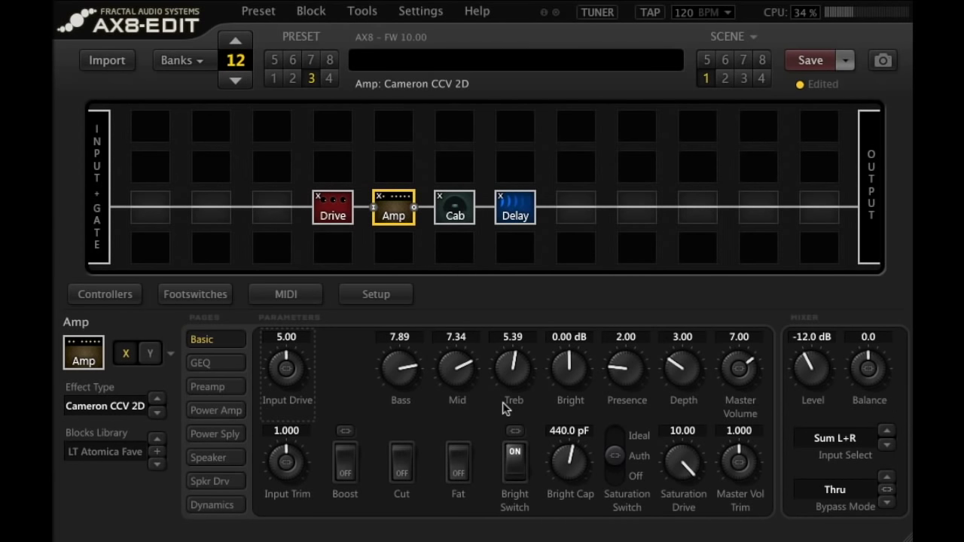
click(516, 209)
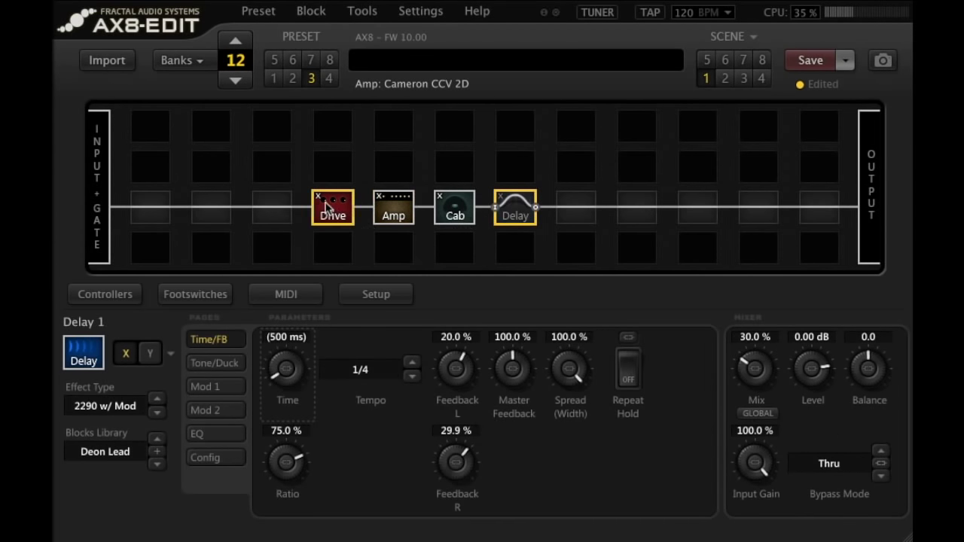
click(330, 208)
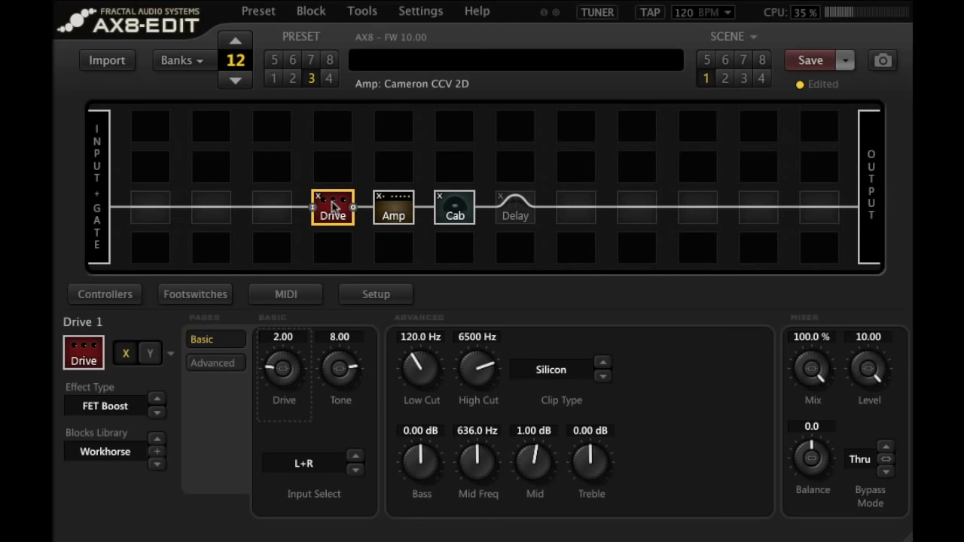
Set the input noise gate to the Intelligent type with a -63.0 dB threshold
click(98, 211)
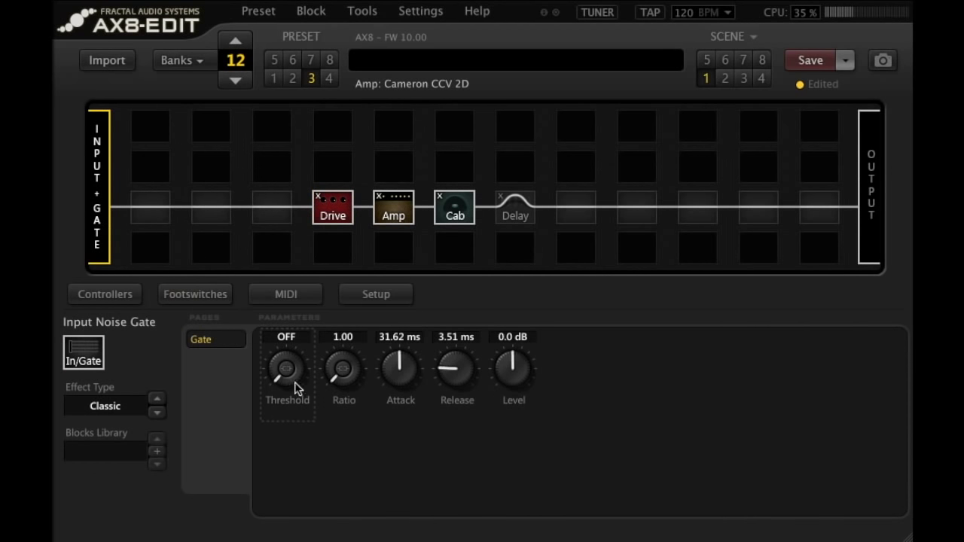
drag(295, 388, 305, 213)
scroll(341, 373, up, 2)
click(159, 400)
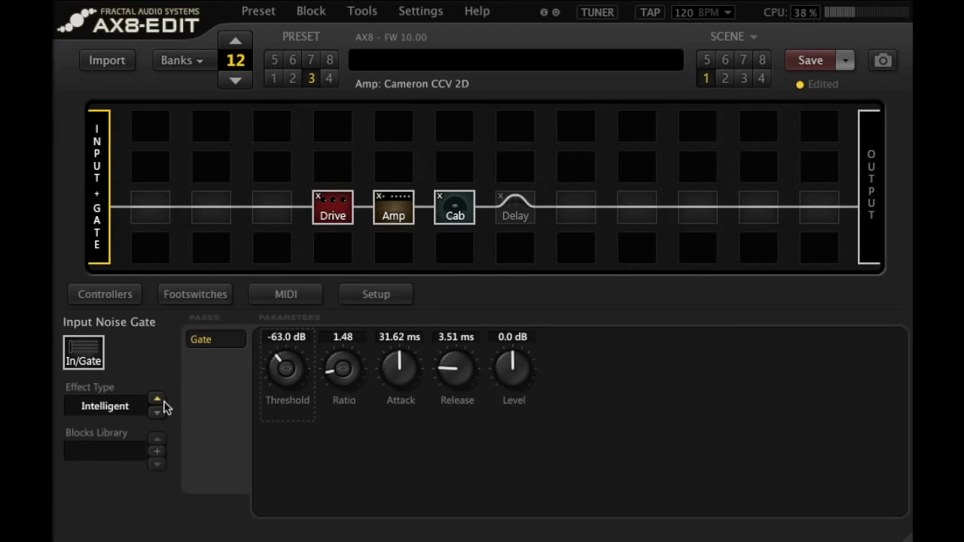
click(387, 217)
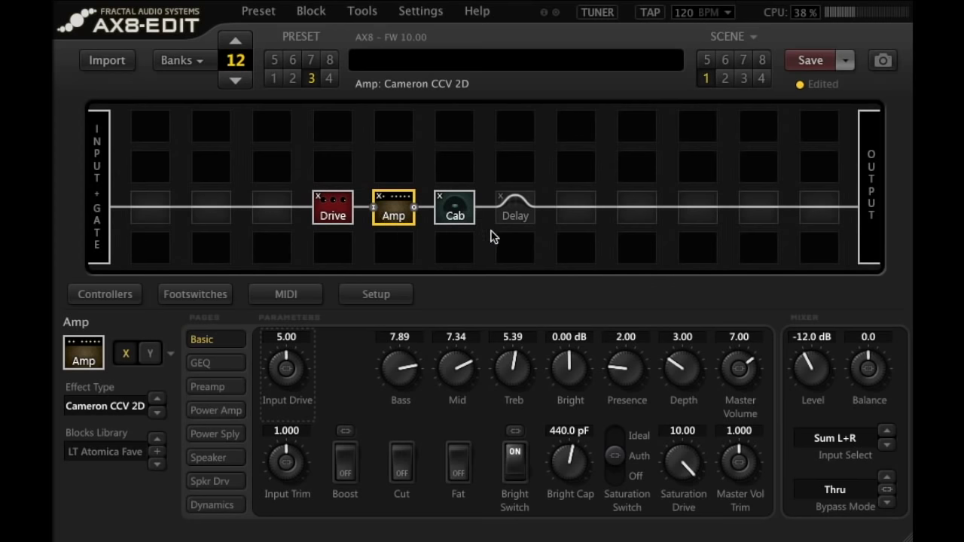
click(517, 223)
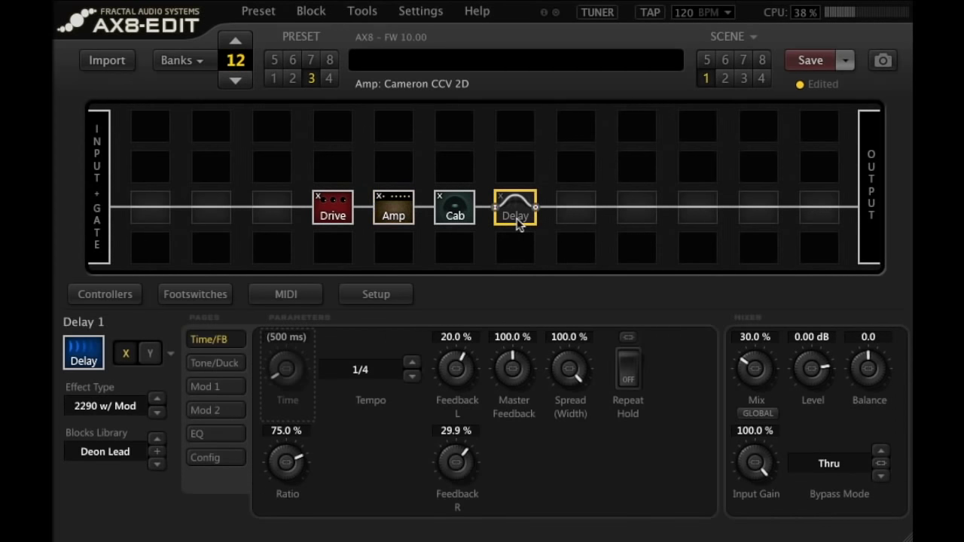
Add a Rotary block after the Delay, loaded with the BTZ Rotary library settings
right_click(577, 213)
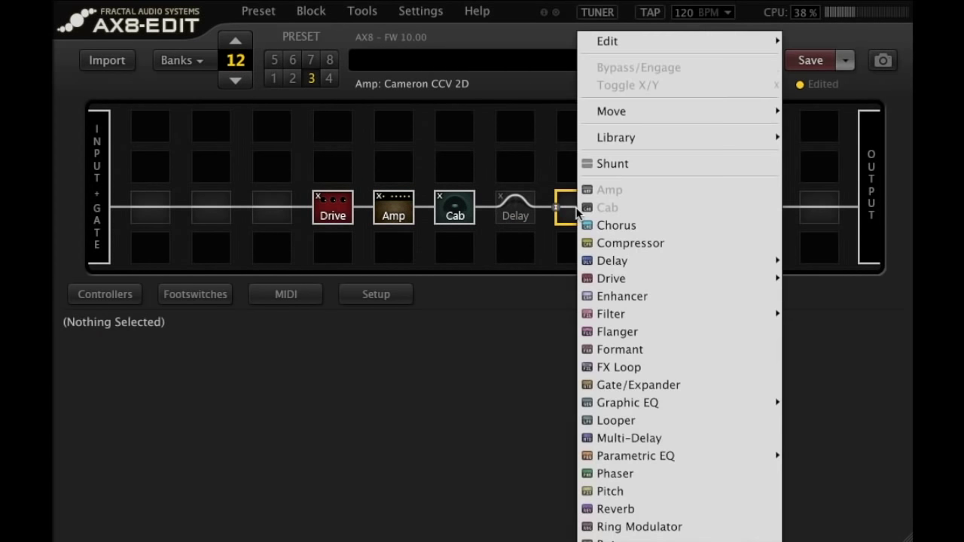
click(728, 537)
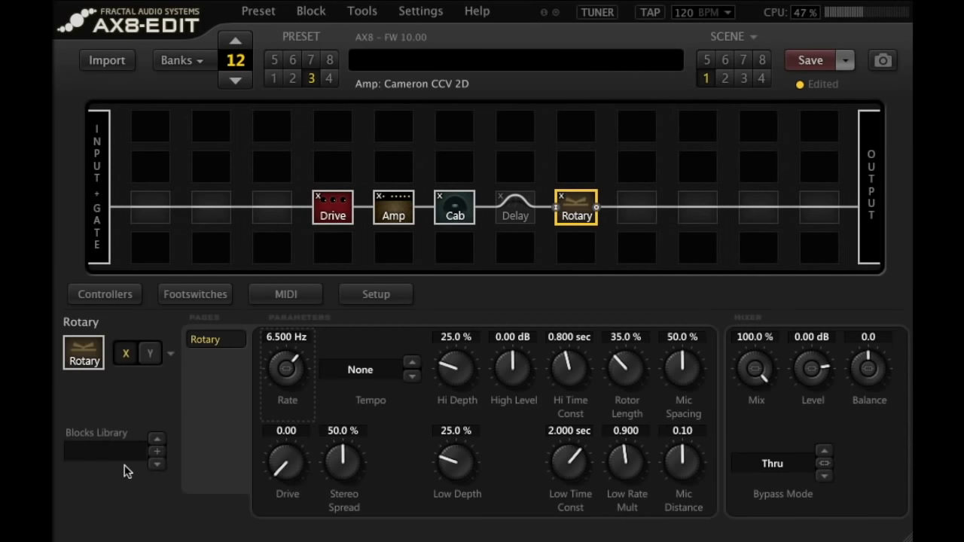
click(137, 479)
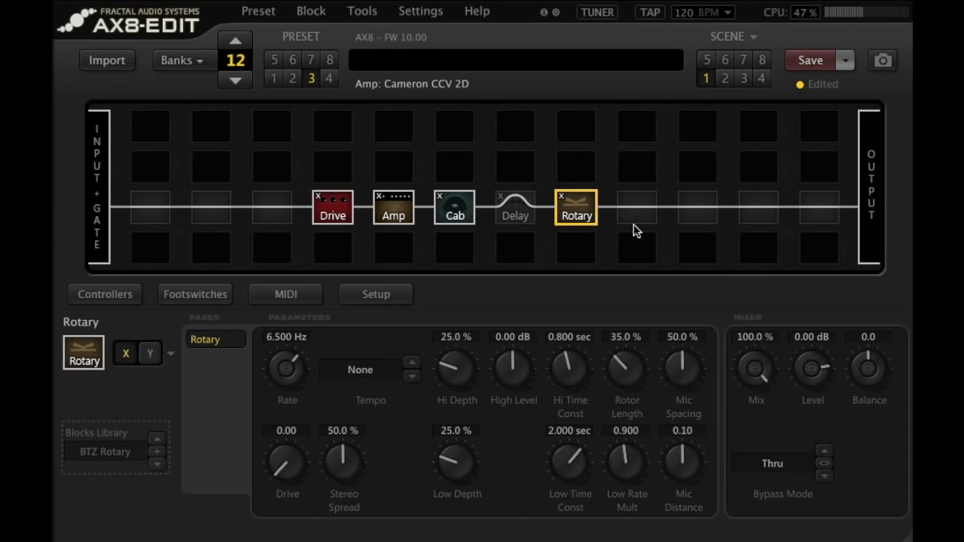
Put a Wah block in the first slot, recalling the saved Cantrell Wah entry
right_click(155, 218)
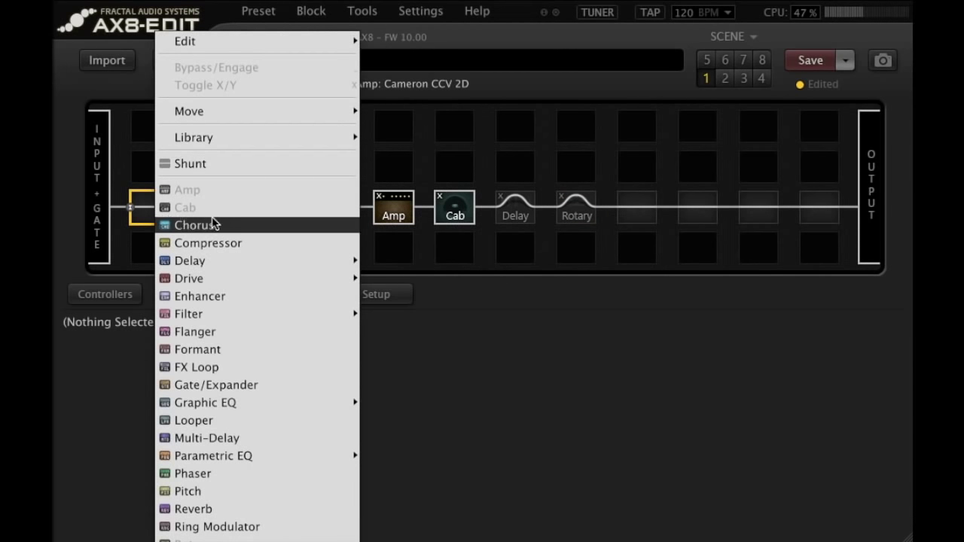
click(230, 477)
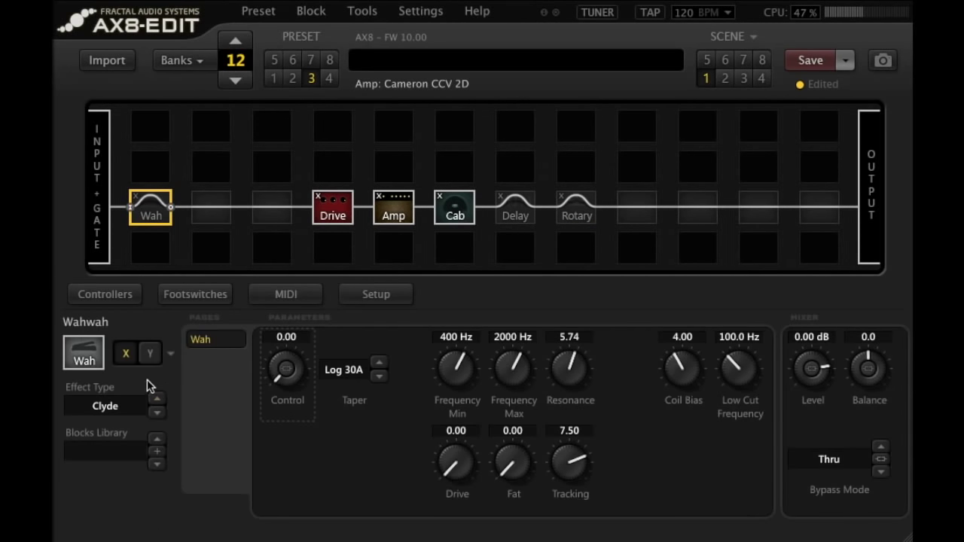
click(121, 454)
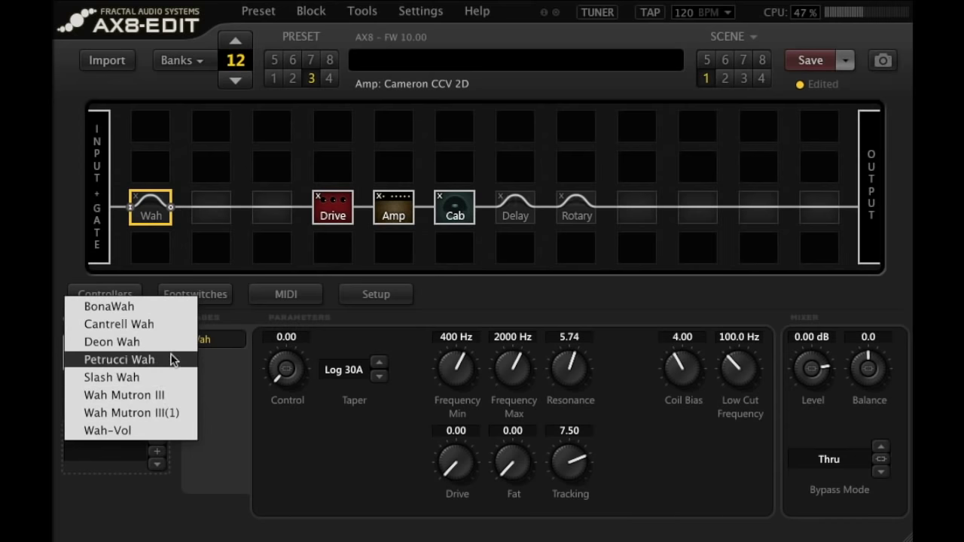
click(175, 324)
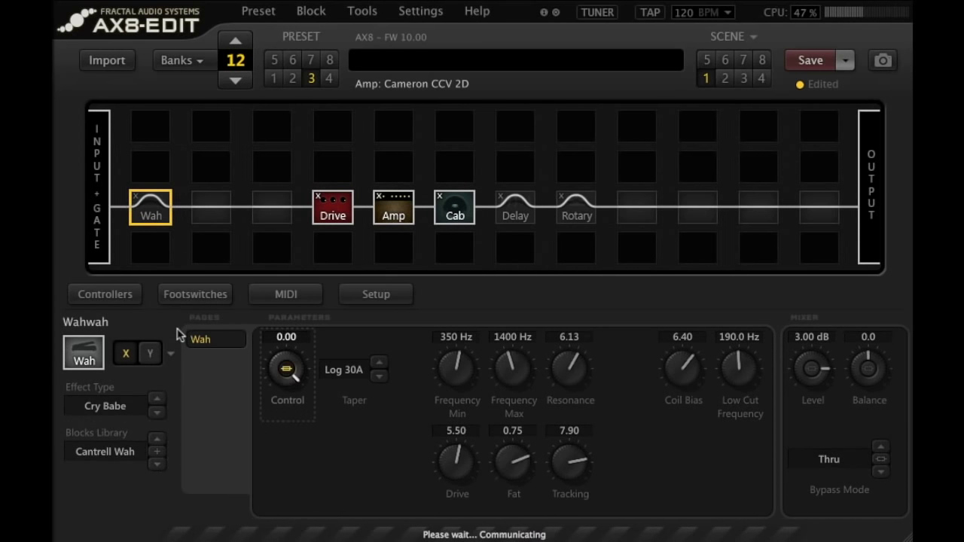